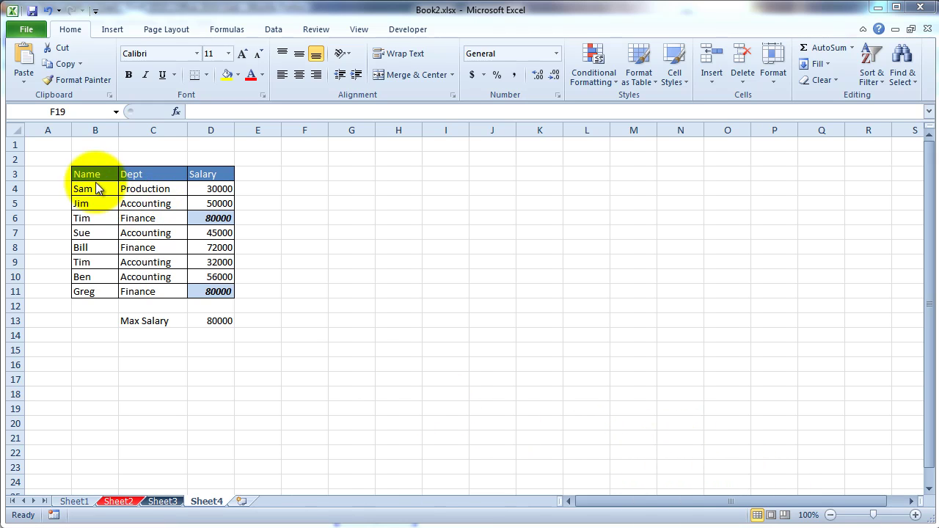
pyautogui.moveTo(95, 182); pyautogui.dragTo(220, 288)
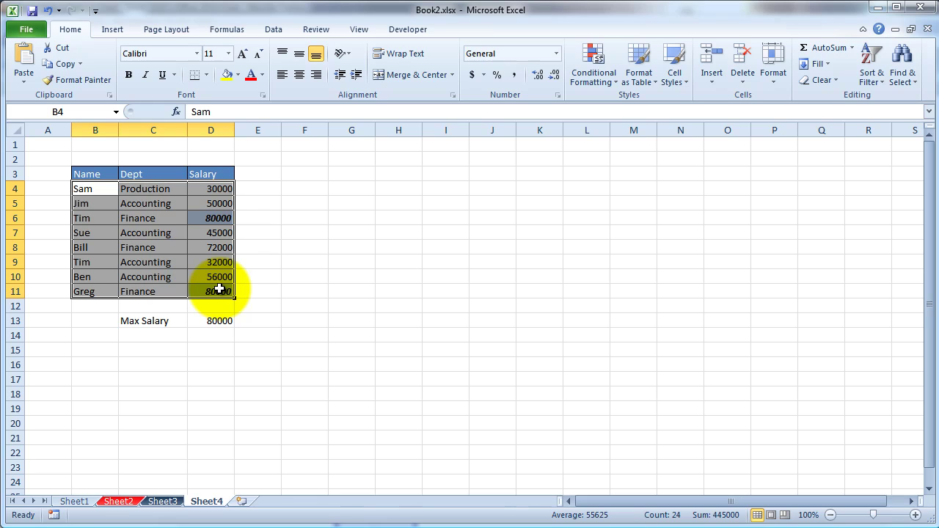
pyautogui.click(287, 234)
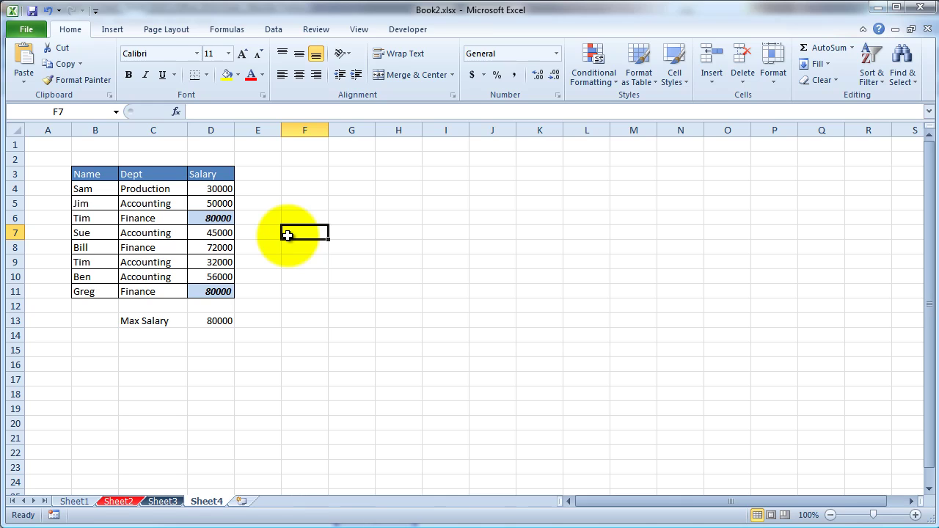
pyautogui.click(101, 145)
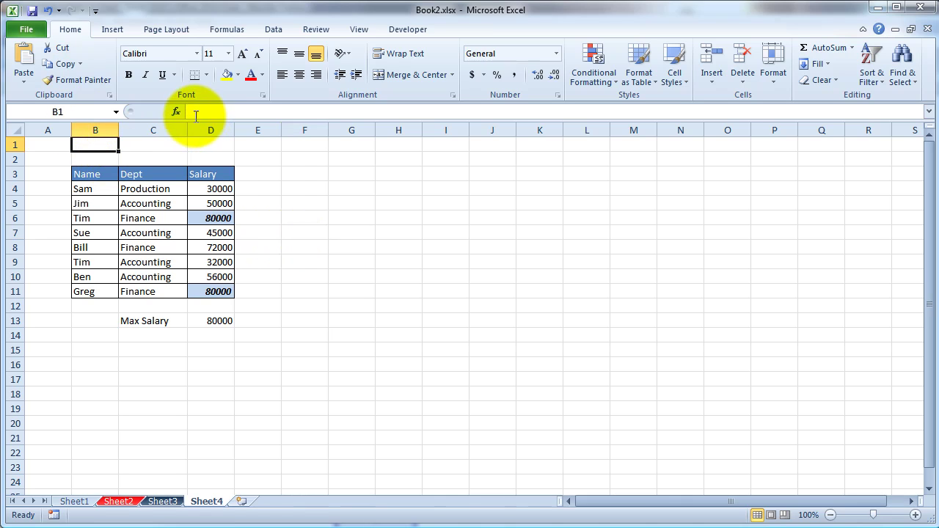
# Insert a blank 2-D clustered column chart on the sheet, starting from the empty cell G4
pyautogui.click(347, 191)
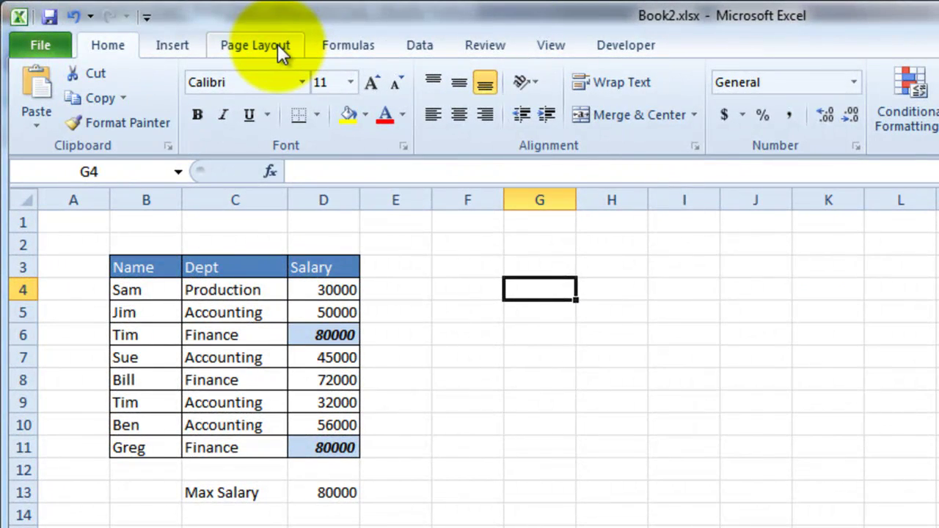
pyautogui.click(175, 45)
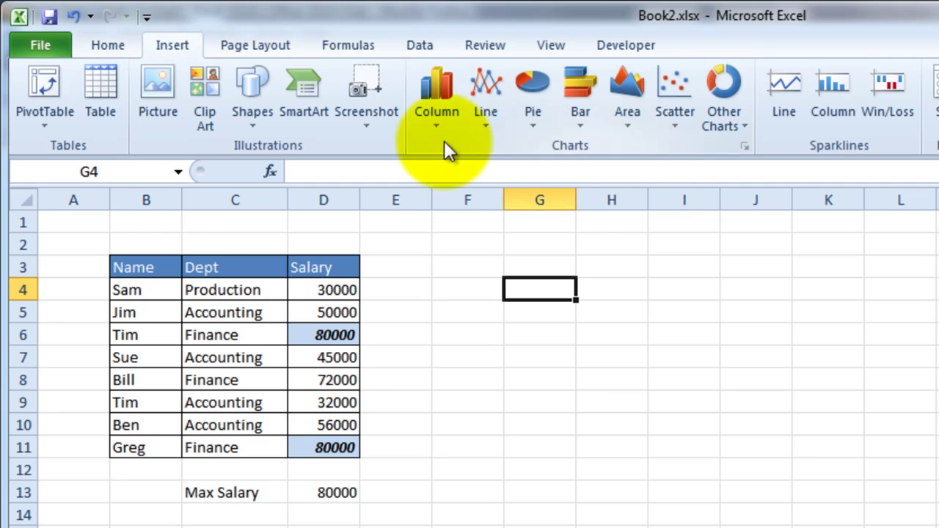
pyautogui.click(433, 125)
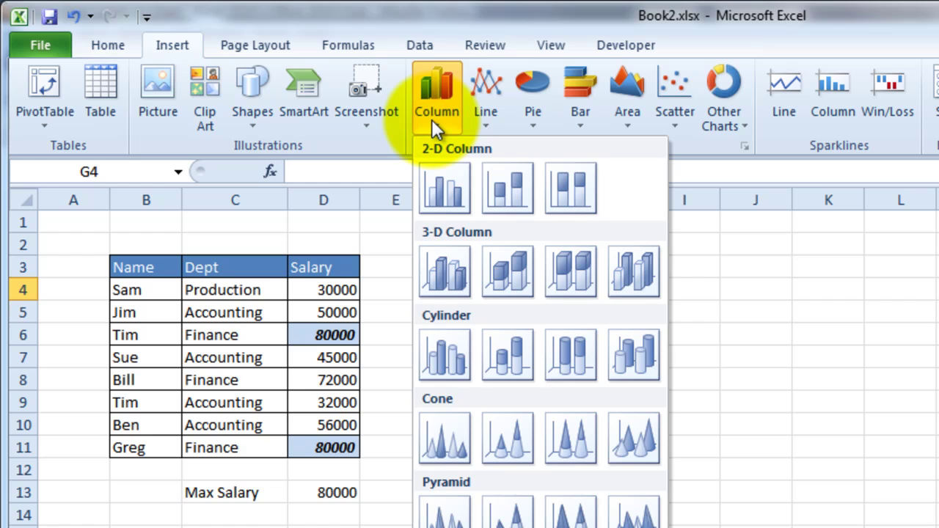
pyautogui.click(434, 194)
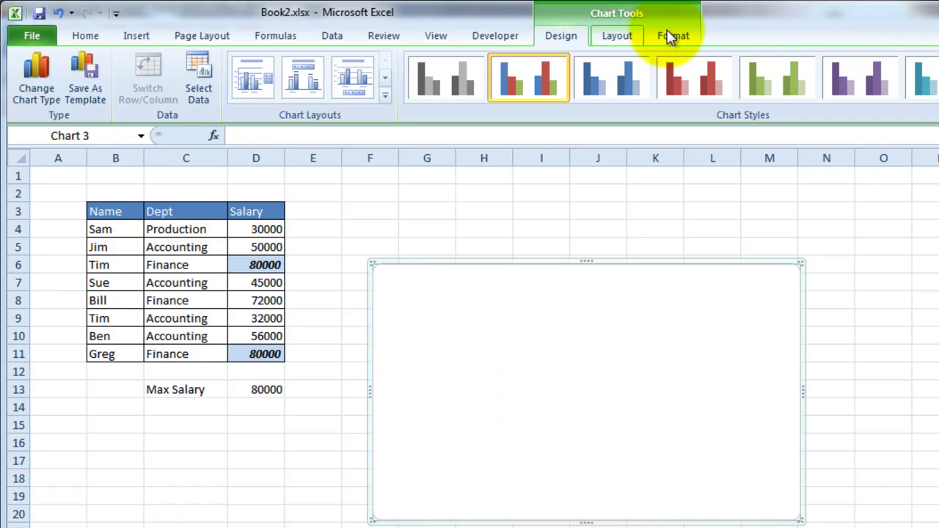
# Add a data series named Salary to the blank chart, using cells D4:D11 of Sheet4 as its values
pyautogui.rightClick(519, 321)
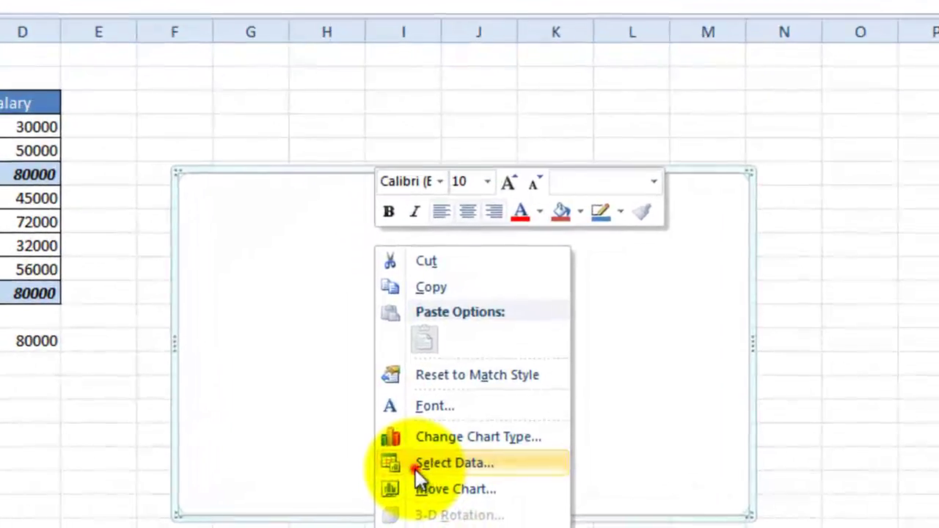
pyautogui.click(559, 483)
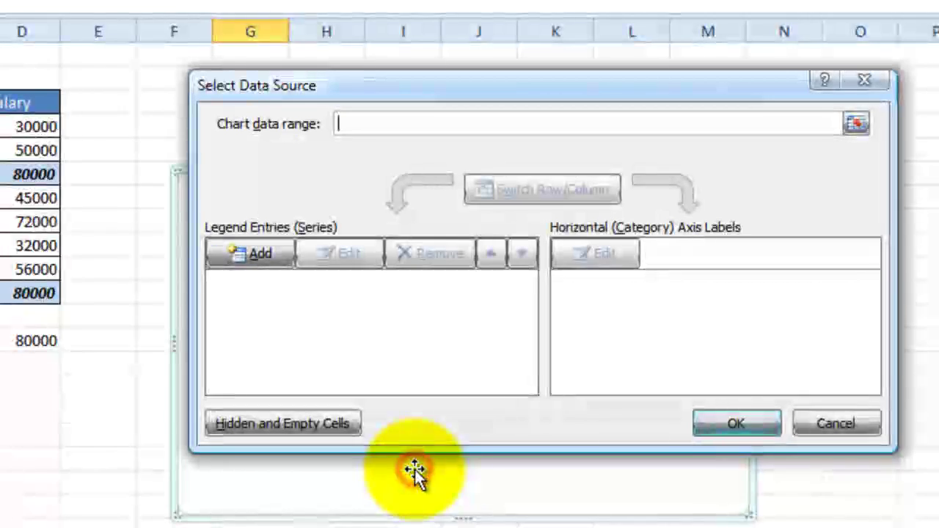
pyautogui.click(252, 259)
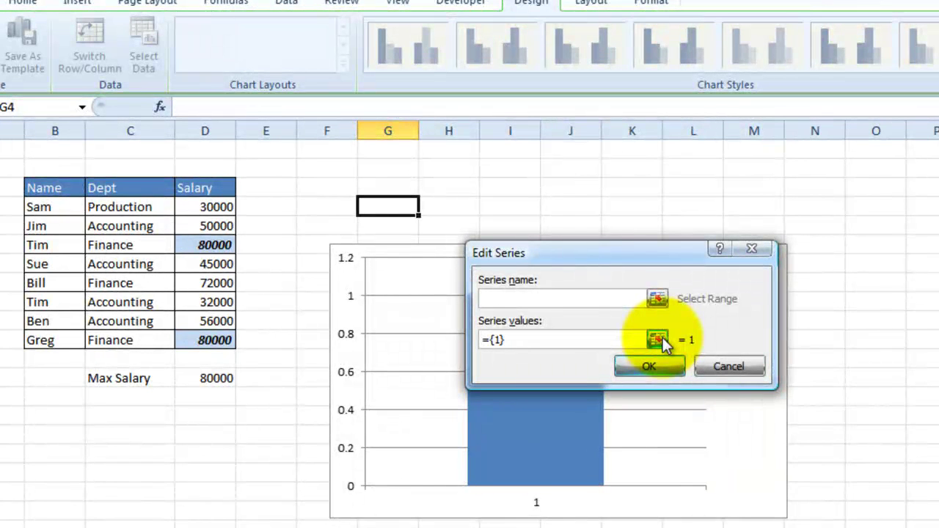
pyautogui.write('Salary')
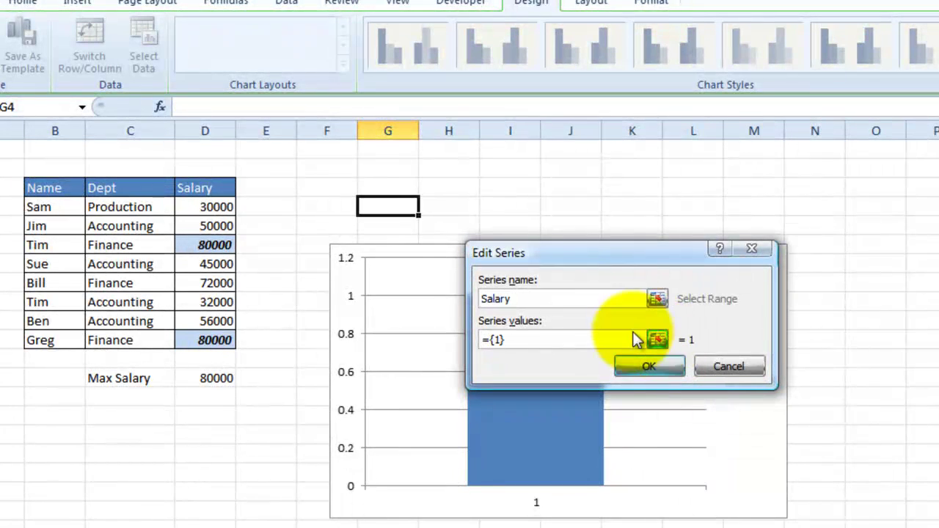
pyautogui.click(657, 342)
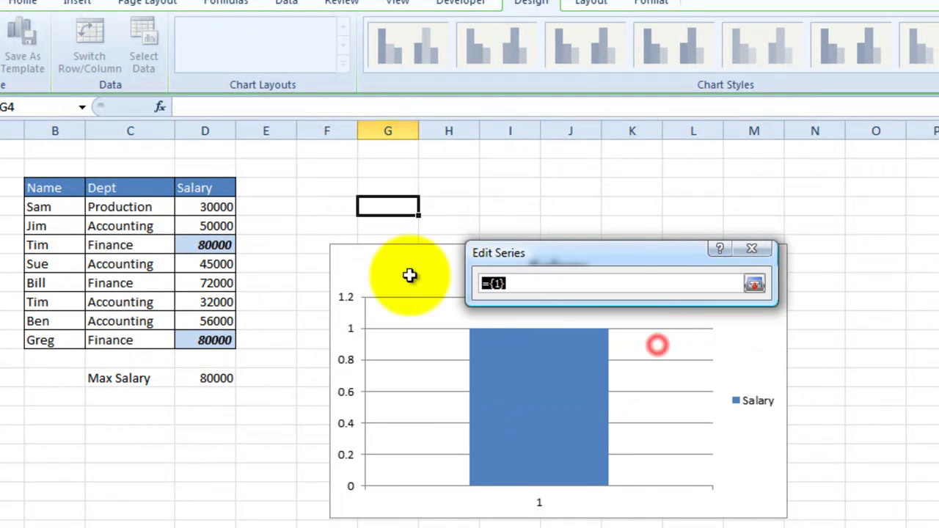
pyautogui.moveTo(202, 208); pyautogui.dragTo(204, 334)
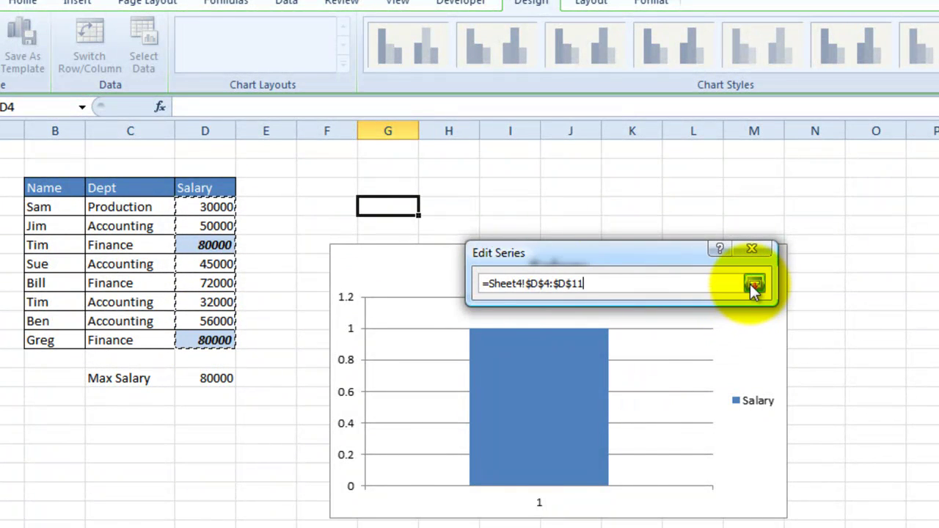
pyautogui.click(754, 284)
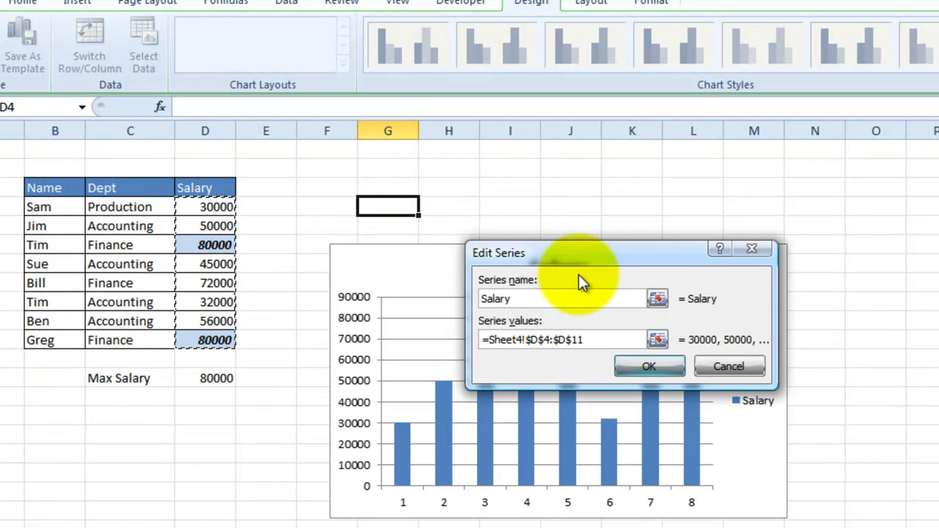
pyautogui.click(663, 366)
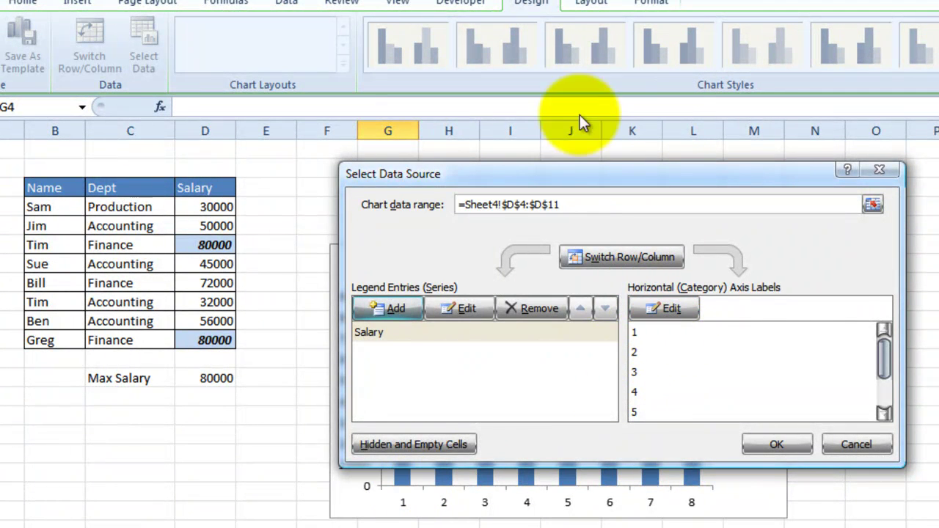
# Set the chart's horizontal axis labels to the names in B4:B11 and accept the data source
pyautogui.moveTo(576, 169); pyautogui.dragTo(721, 129)
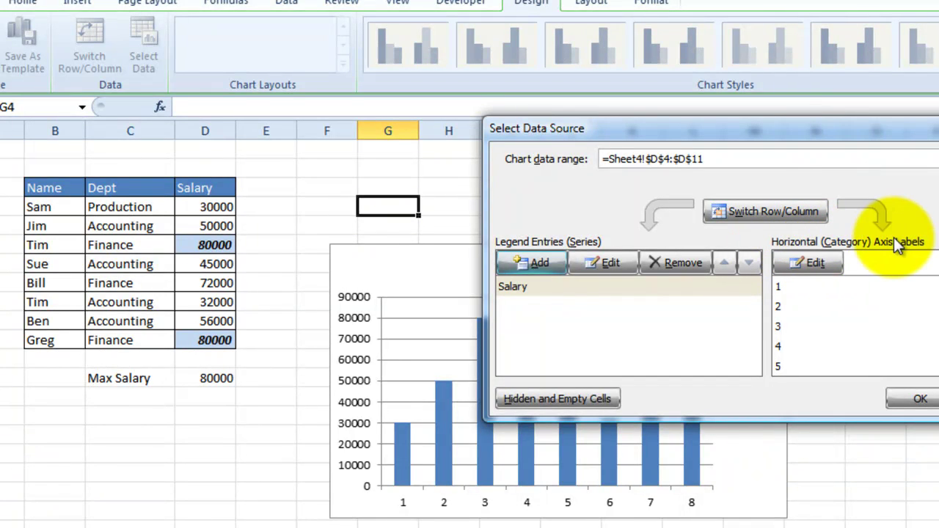
pyautogui.click(807, 263)
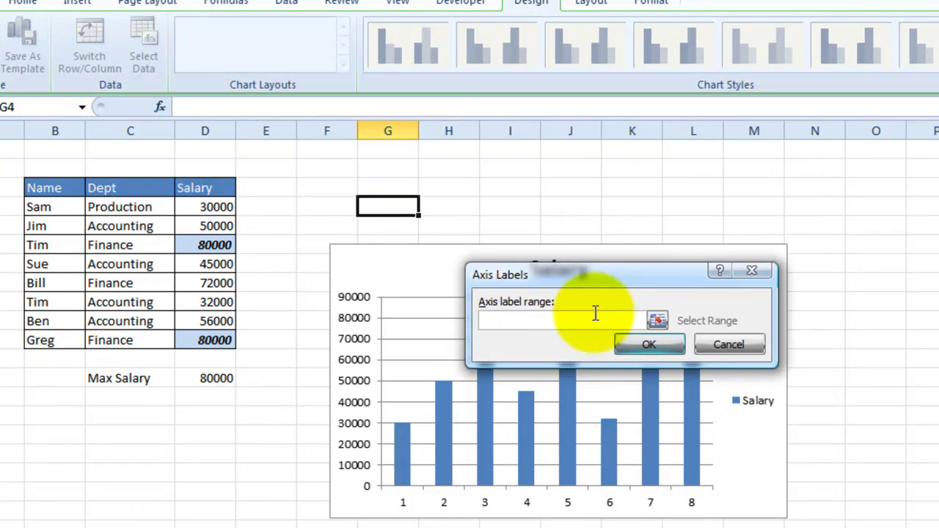
pyautogui.click(656, 321)
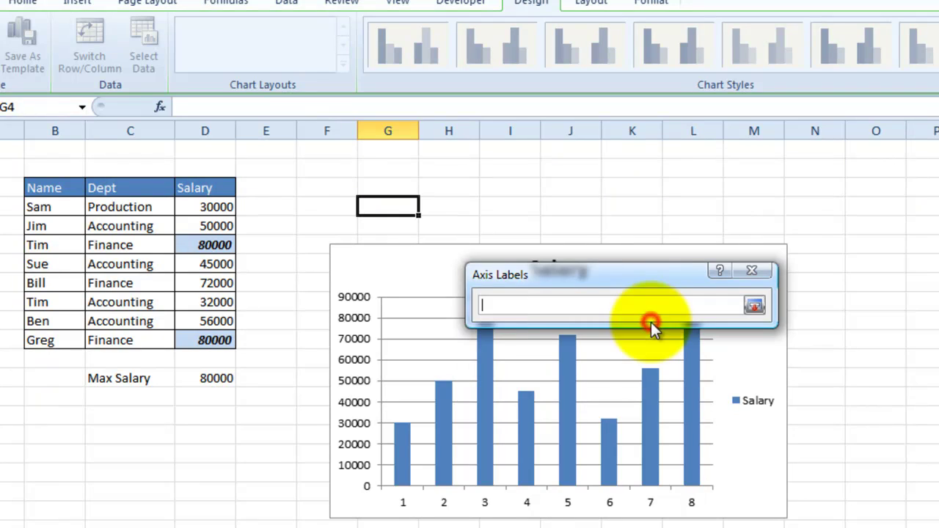
pyautogui.moveTo(65, 207); pyautogui.dragTo(42, 341)
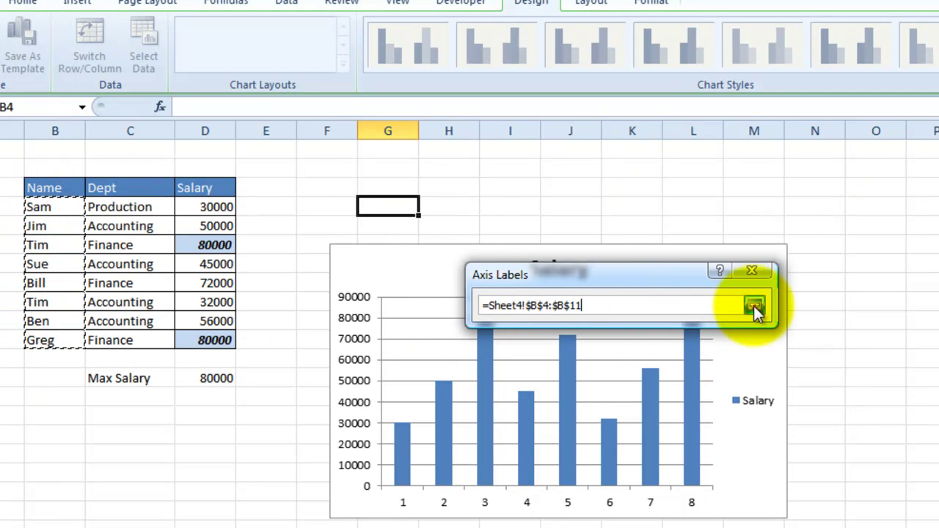
pyautogui.click(754, 305)
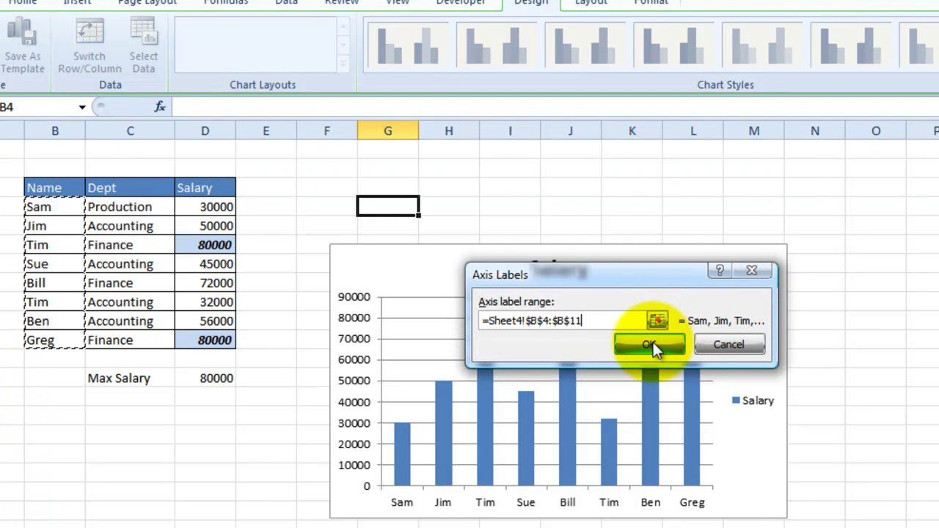
pyautogui.click(653, 343)
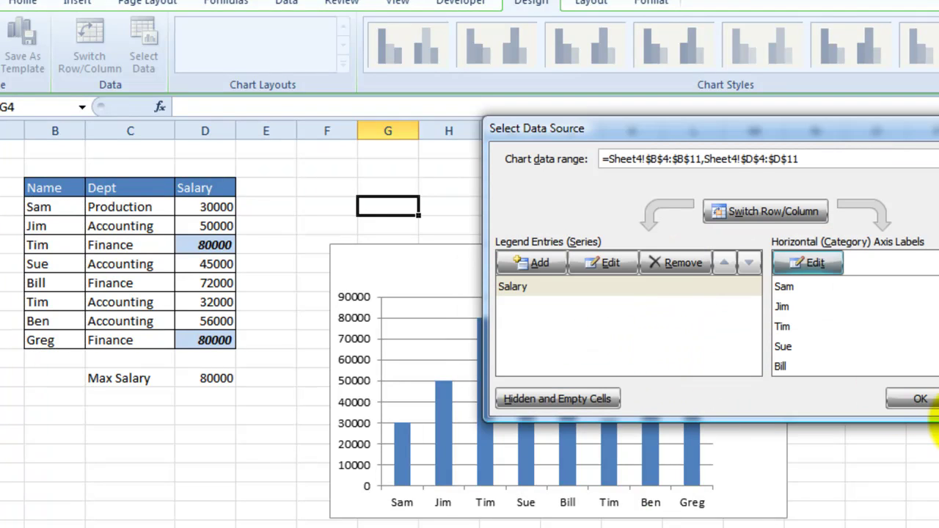
pyautogui.click(922, 400)
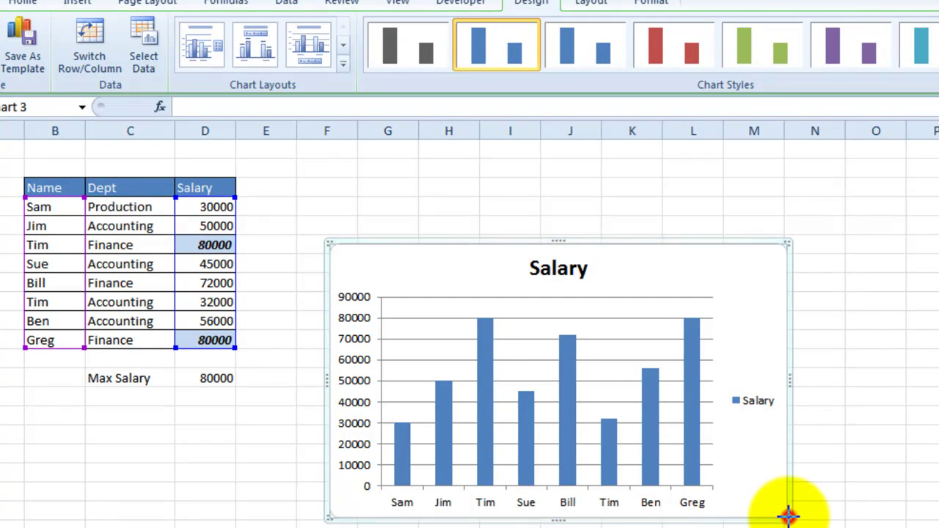
# Resize the chart to be wider and shorter, reaching about column Q, and apply the orange gradient chart style
pyautogui.moveTo(786, 518); pyautogui.dragTo(938, 383)
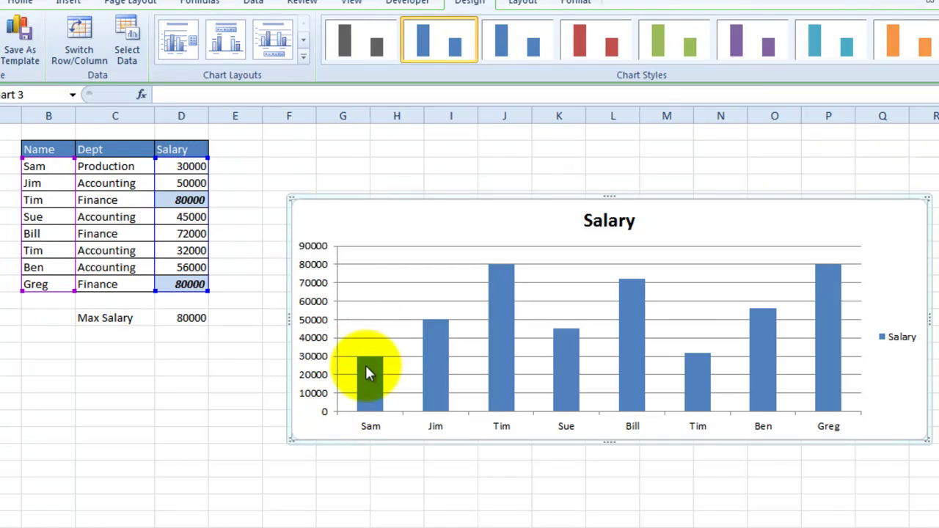
pyautogui.moveTo(367, 373)
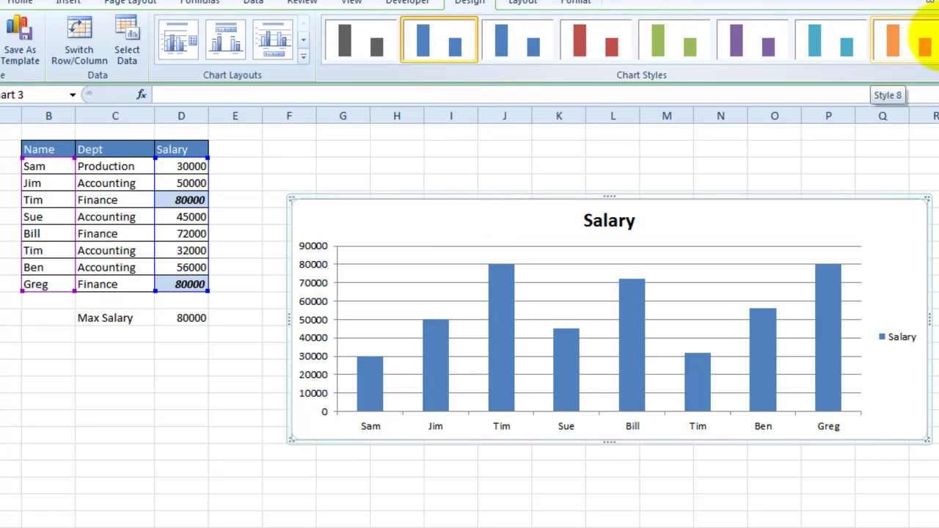
pyautogui.click(934, 40)
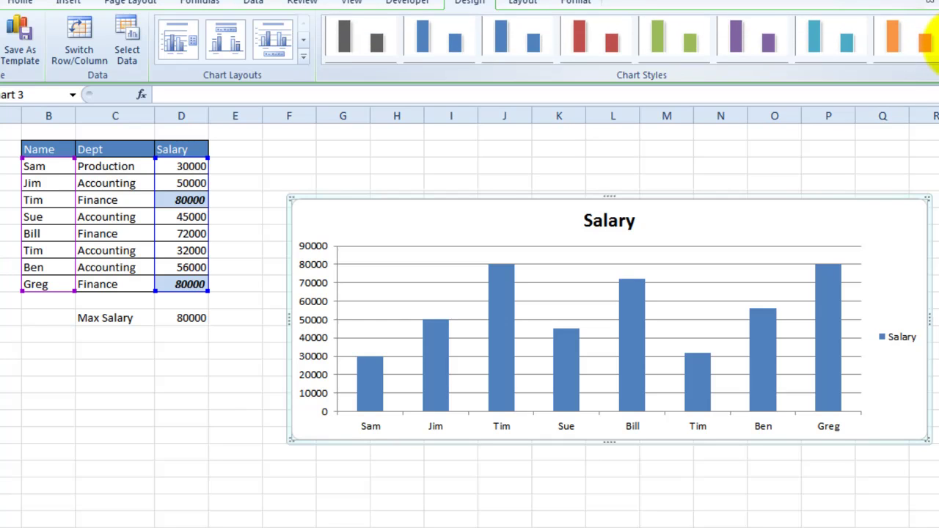
pyautogui.click(933, 28)
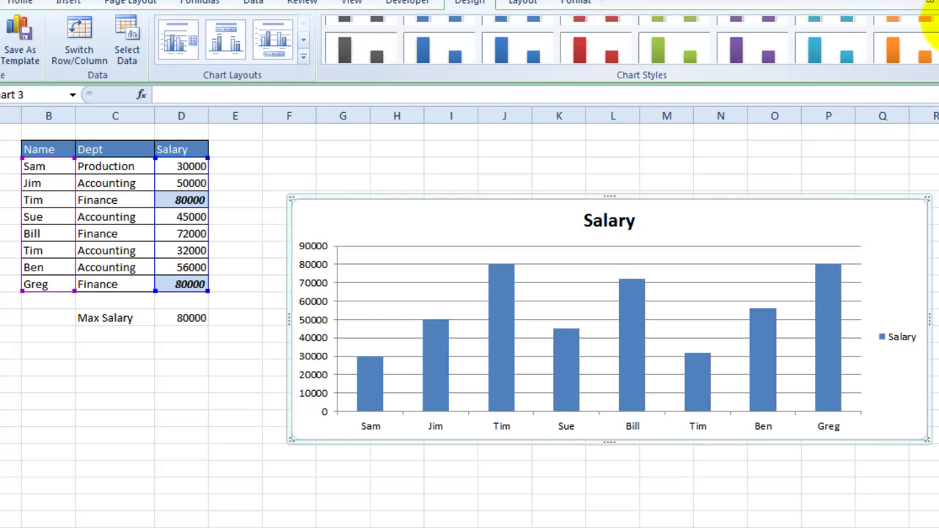
pyautogui.click(908, 48)
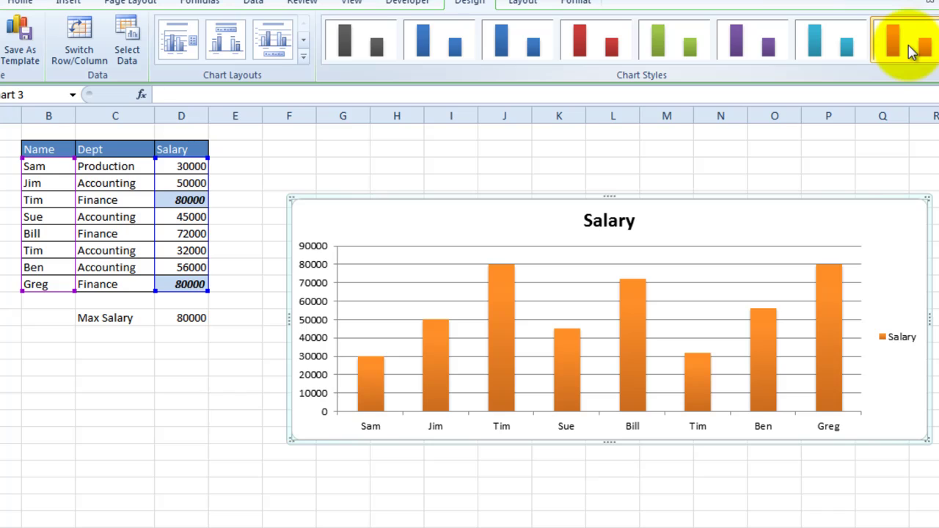
# Replace the chart title with "Perfomance Review"
pyautogui.click(609, 219)
pyautogui.doubleClick(610, 219)
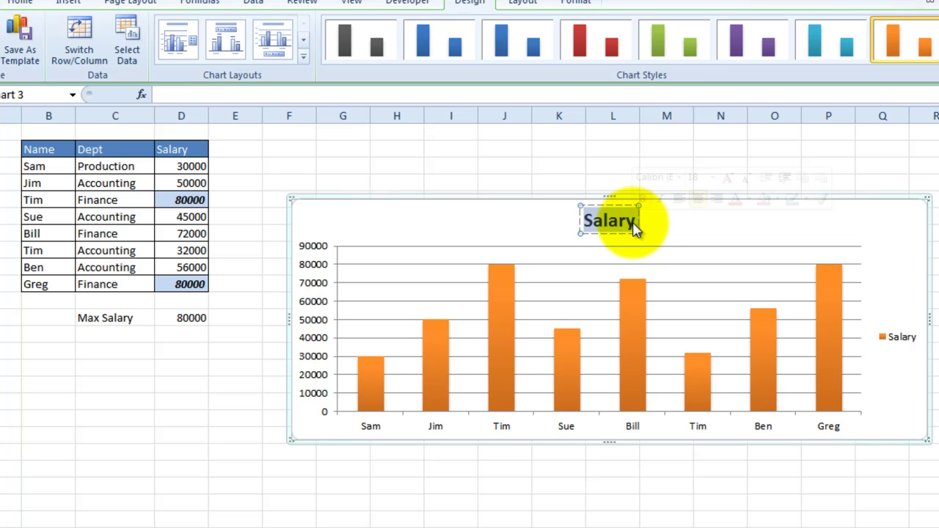
pyautogui.write('Perfomance Review')
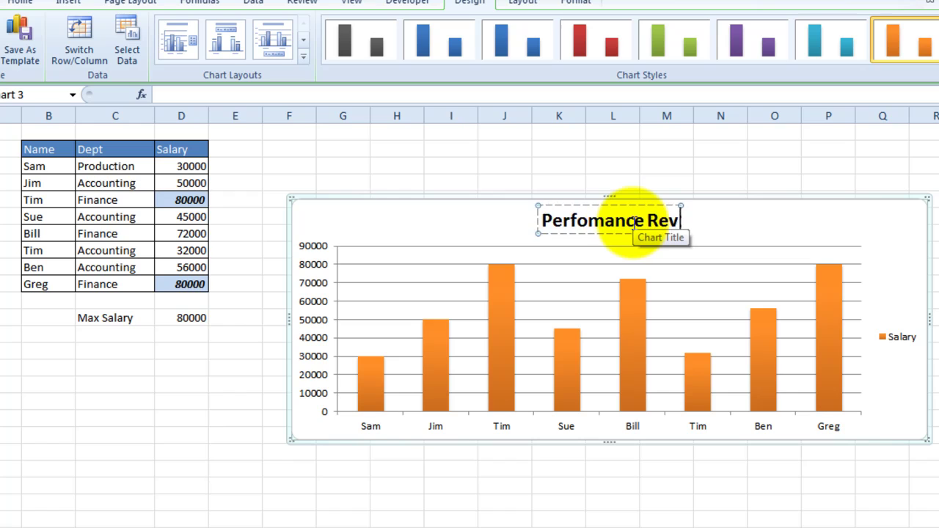
pyautogui.click(614, 148)
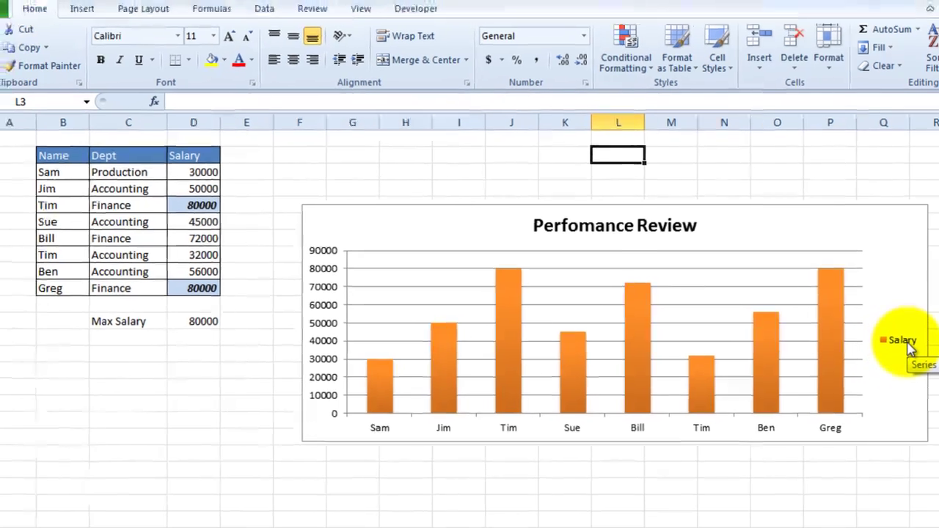
# Display major primary vertical gridlines on the Perfomance Review chart
pyautogui.click(908, 343)
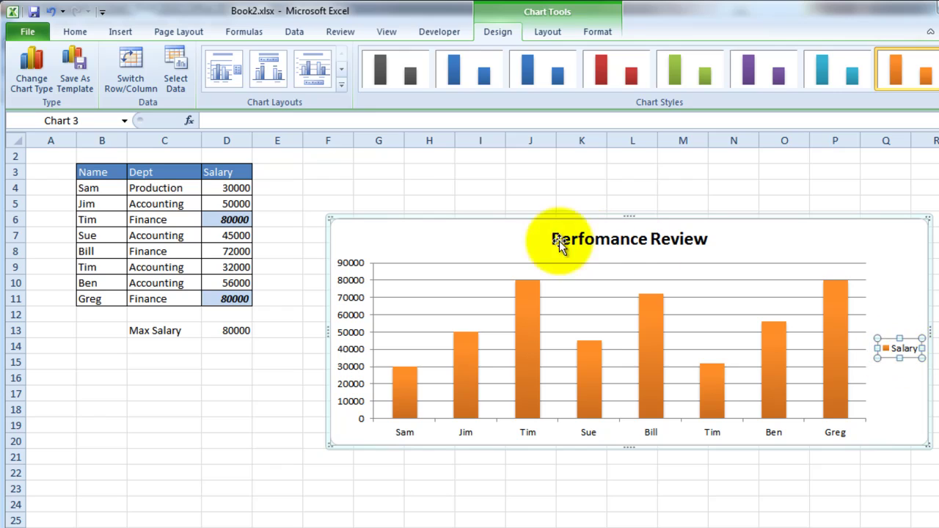
pyautogui.click(549, 32)
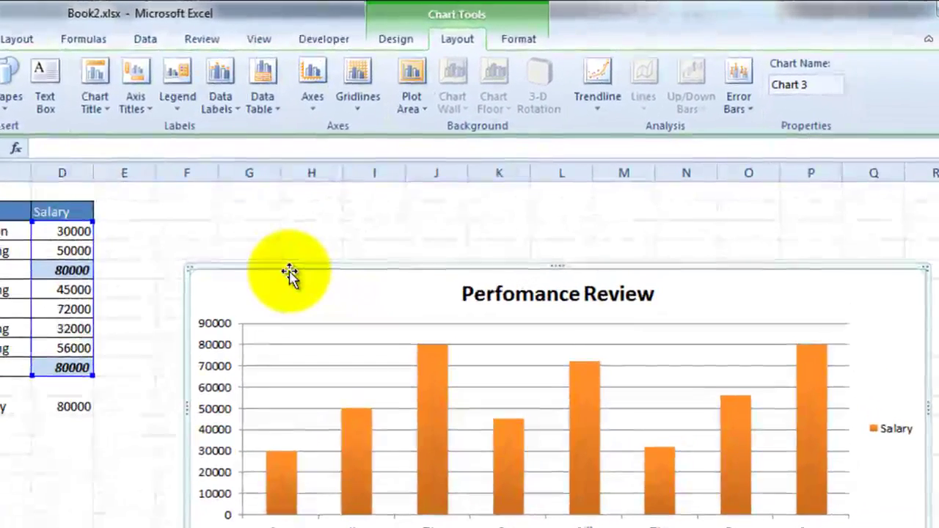
pyautogui.click(470, 251)
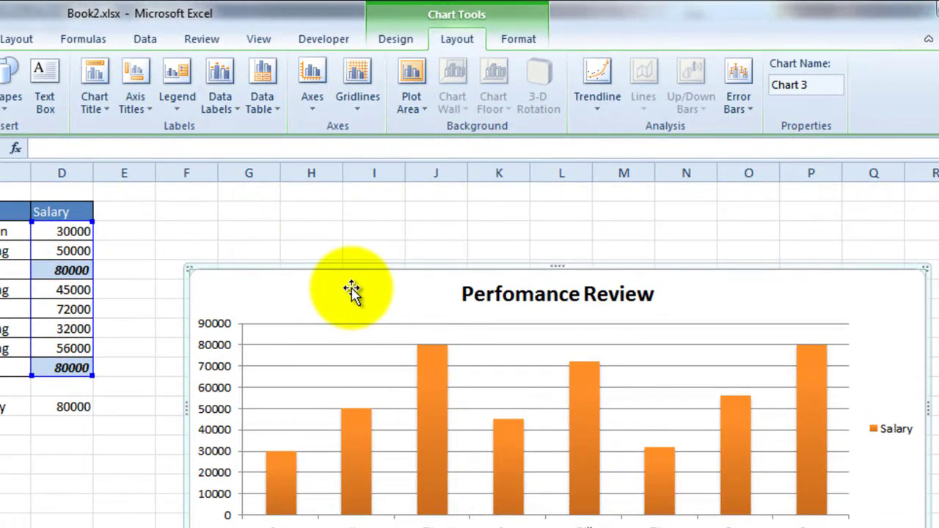
pyautogui.click(358, 101)
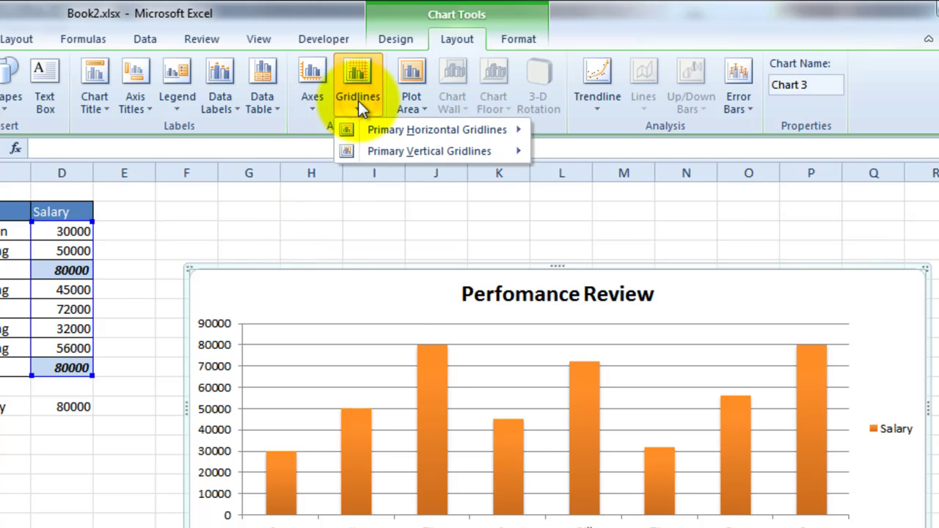
pyautogui.moveTo(387, 144)
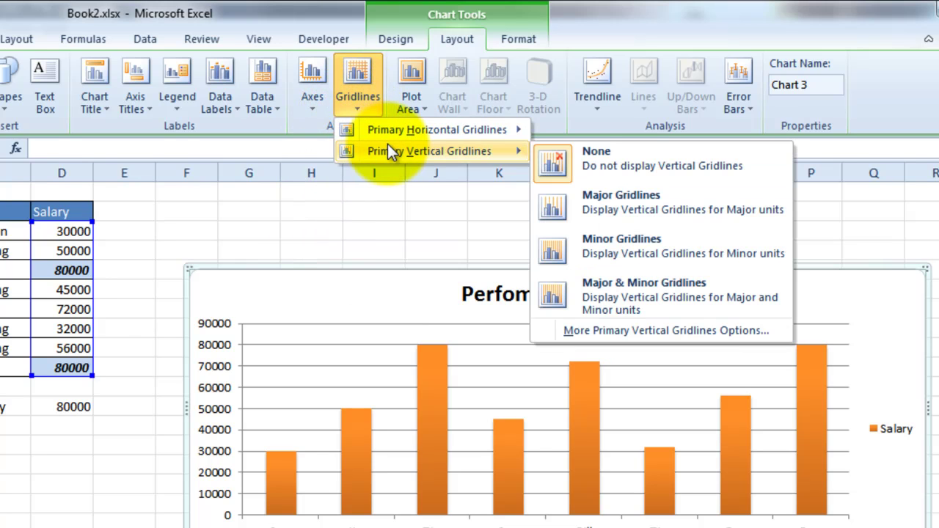
pyautogui.click(619, 203)
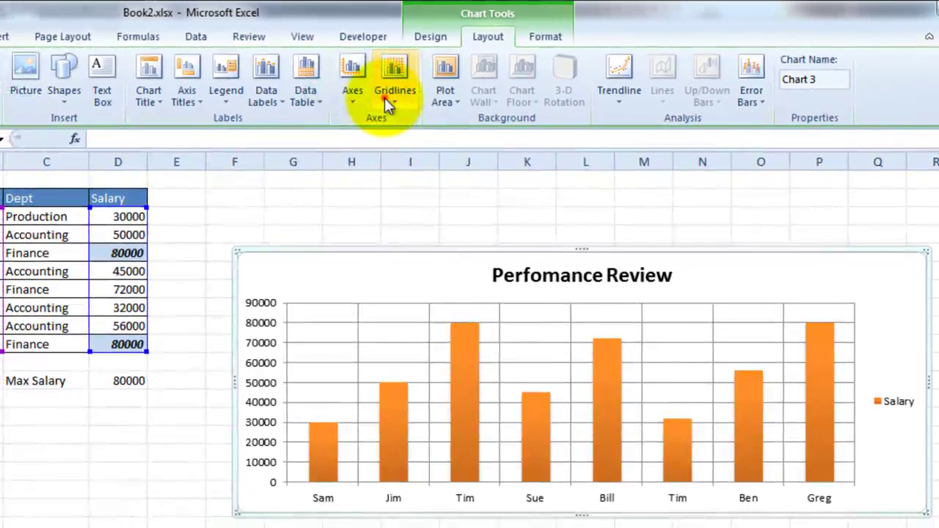
pyautogui.click(349, 103)
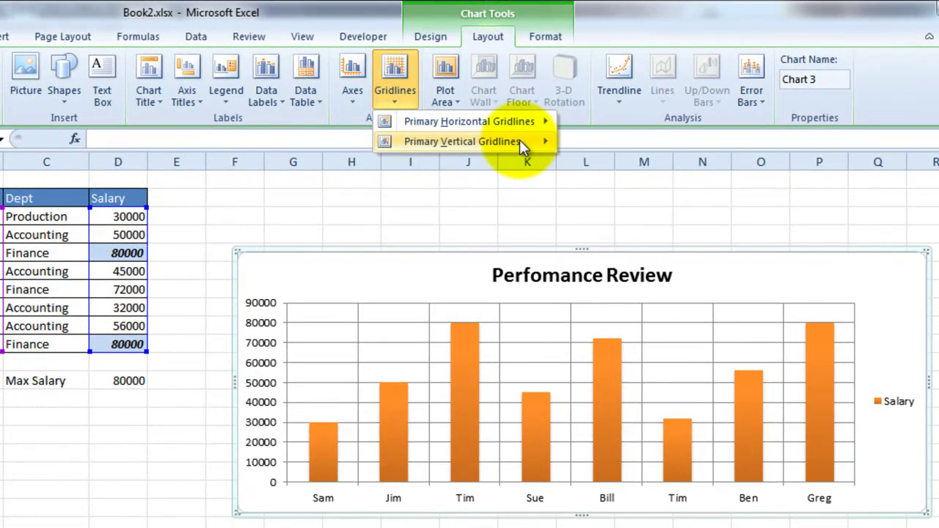
pyautogui.moveTo(521, 122)
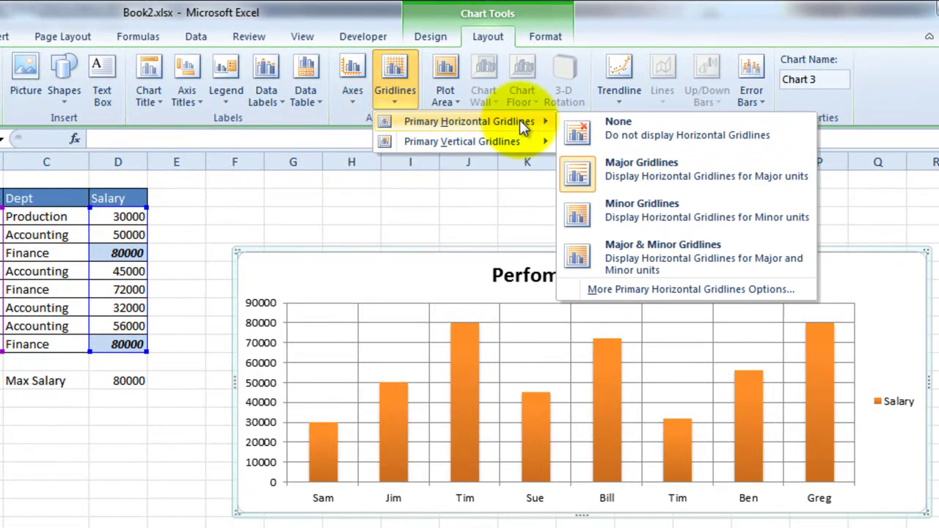
pyautogui.click(352, 92)
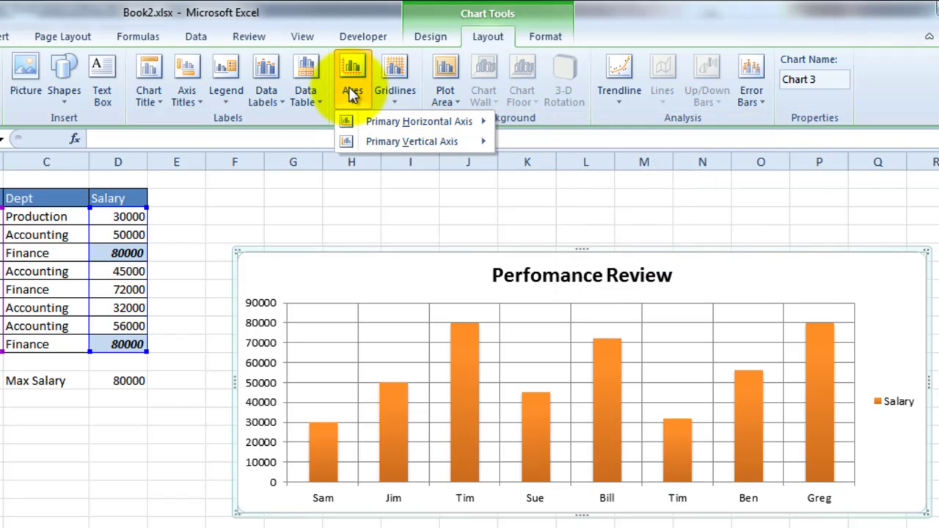
pyautogui.moveTo(352, 123)
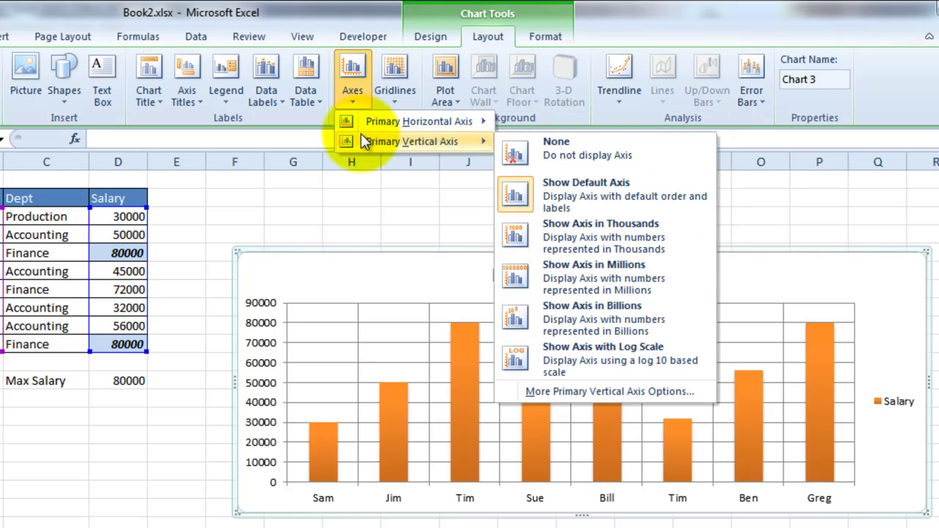
# Add data labels to the chart's columns, positioned at the outside end of the data points
pyautogui.click(267, 97)
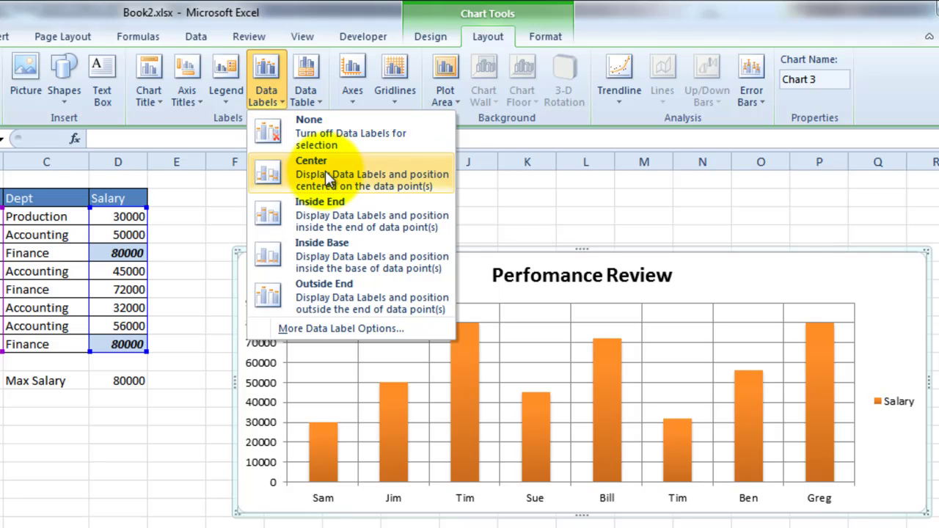
pyautogui.click(328, 284)
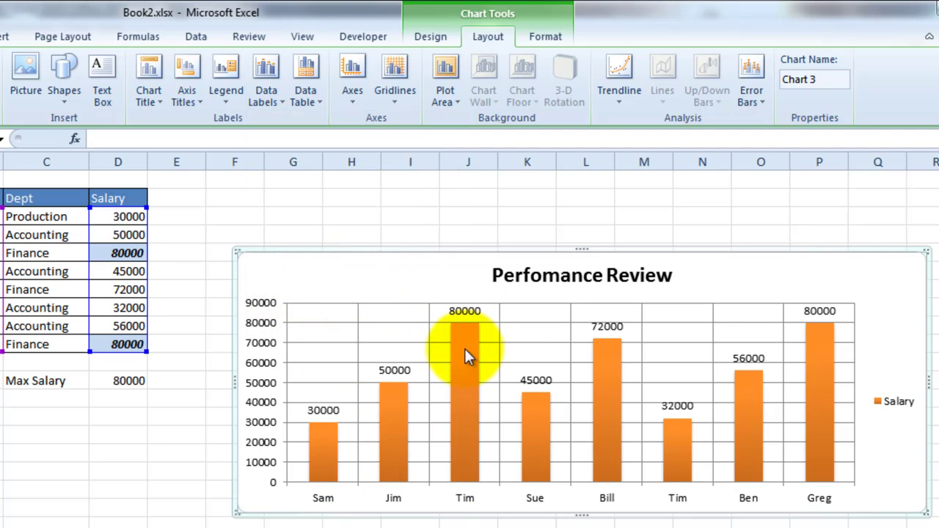
pyautogui.moveTo(465, 350)
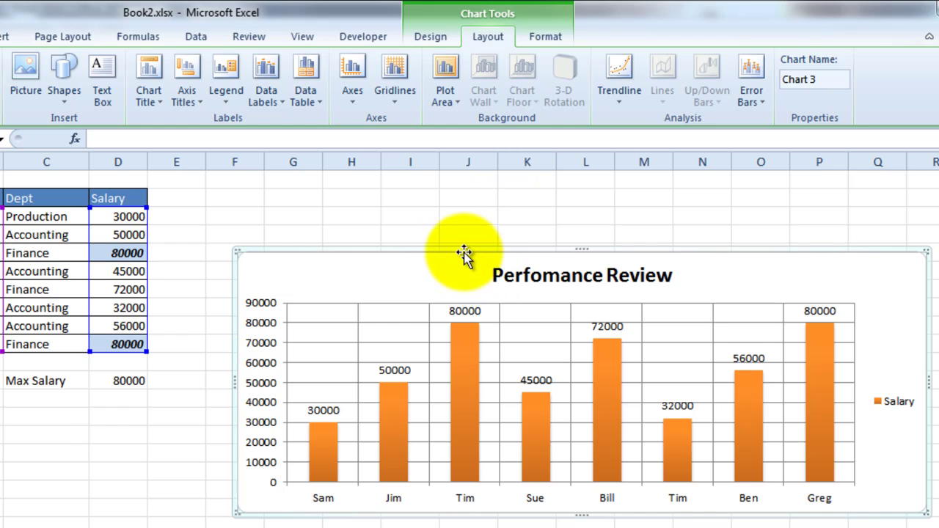
# Add a Linear Forecast Trendline with a 2 period forecast to the chart's Salary series
pyautogui.click(623, 91)
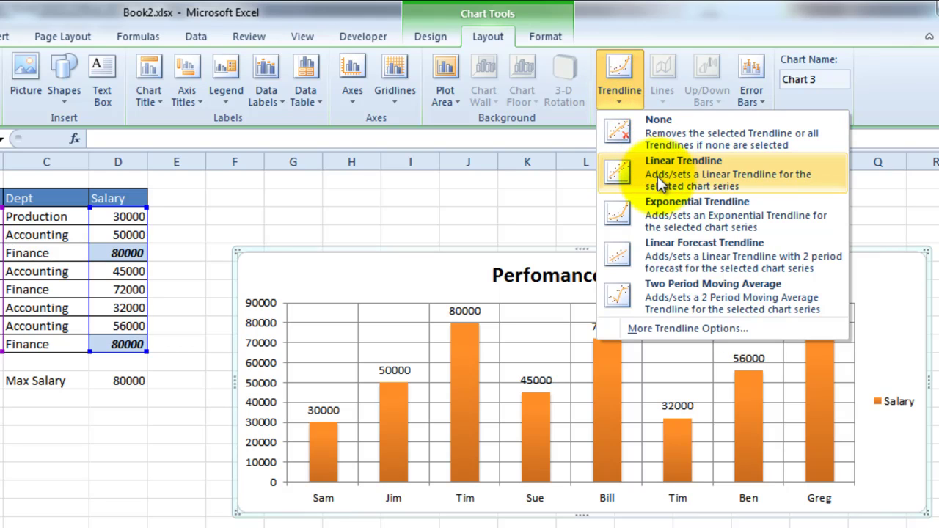
pyautogui.click(719, 249)
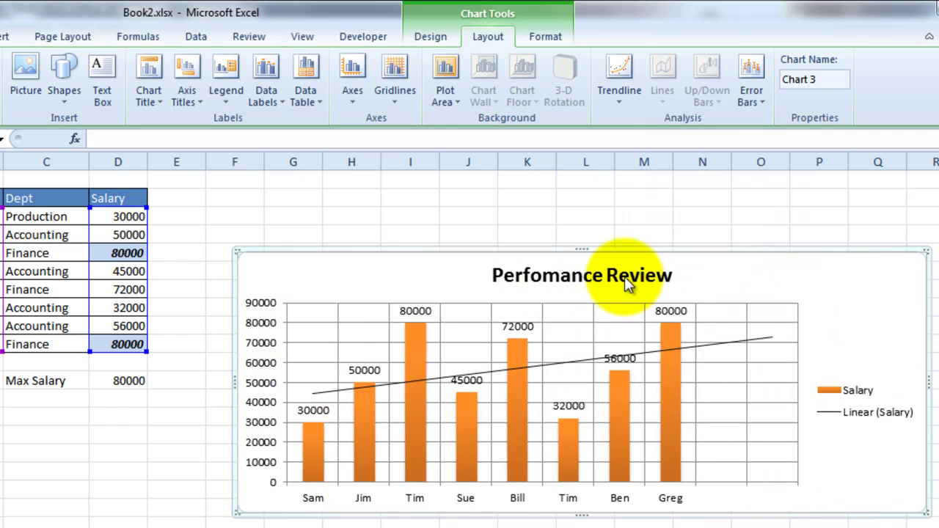
pyautogui.moveTo(518, 405)
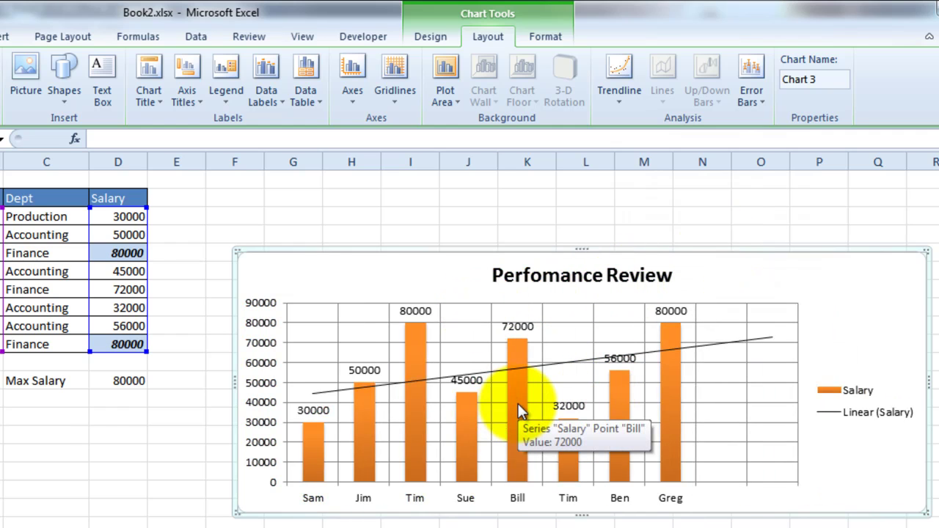